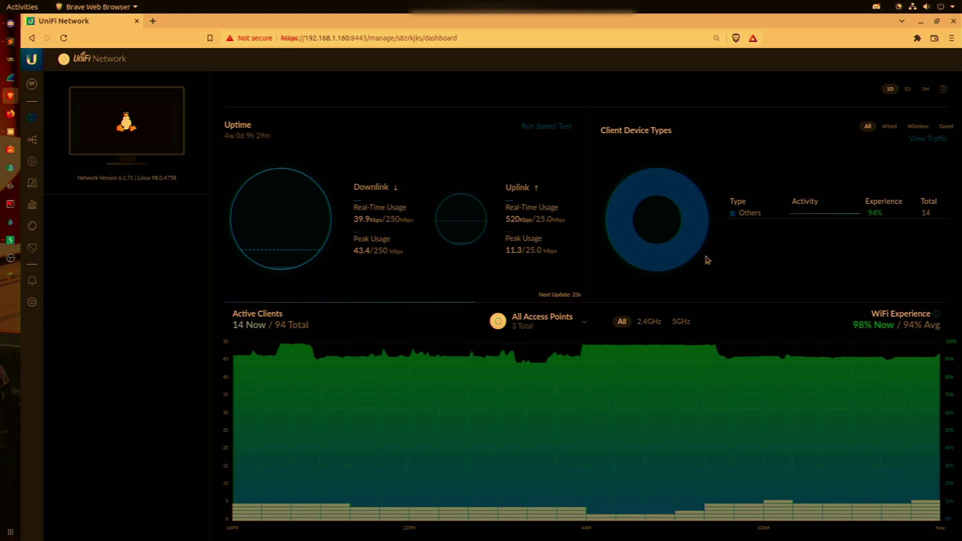
Step: Check in the Clients list that the iPad client has the fixed IP 192.168.1.151
left_click(32, 184)
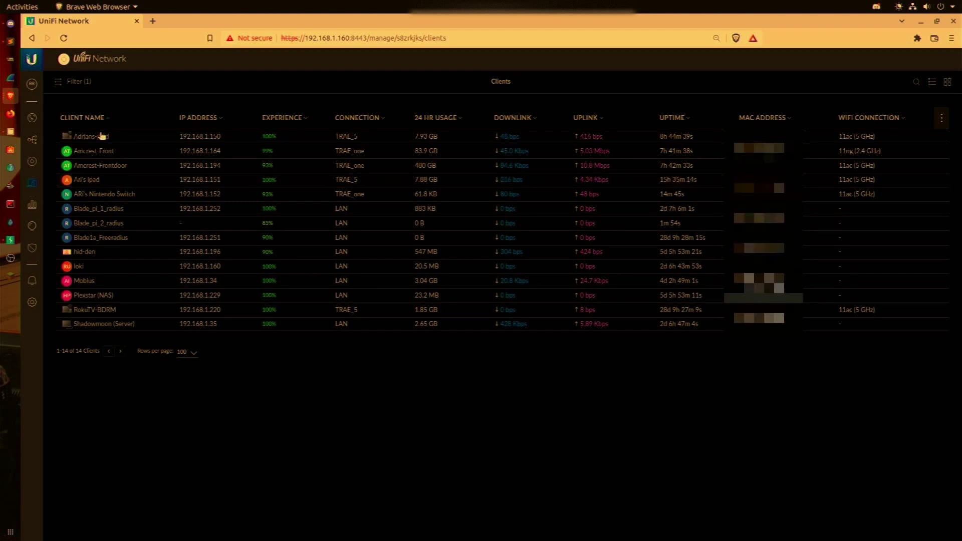
left_click(100, 179)
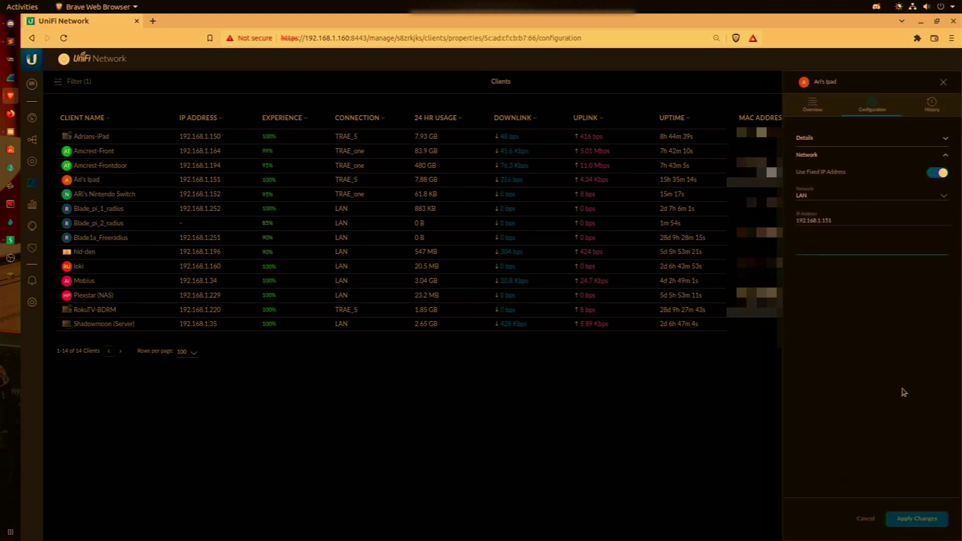
left_click(943, 82)
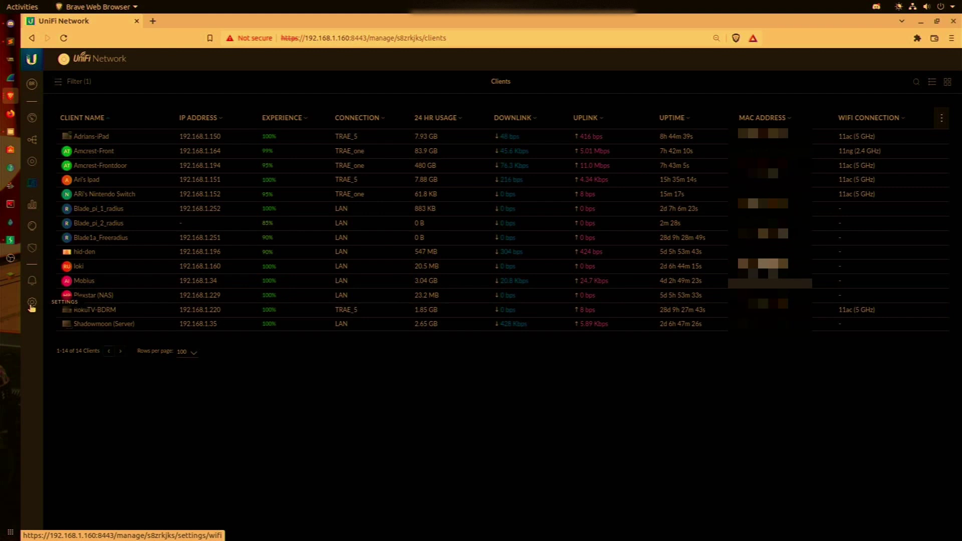
Step: Go to Settings > Security > Internet Threat Management and expand Firewall to reach the Groups table
left_click(32, 301)
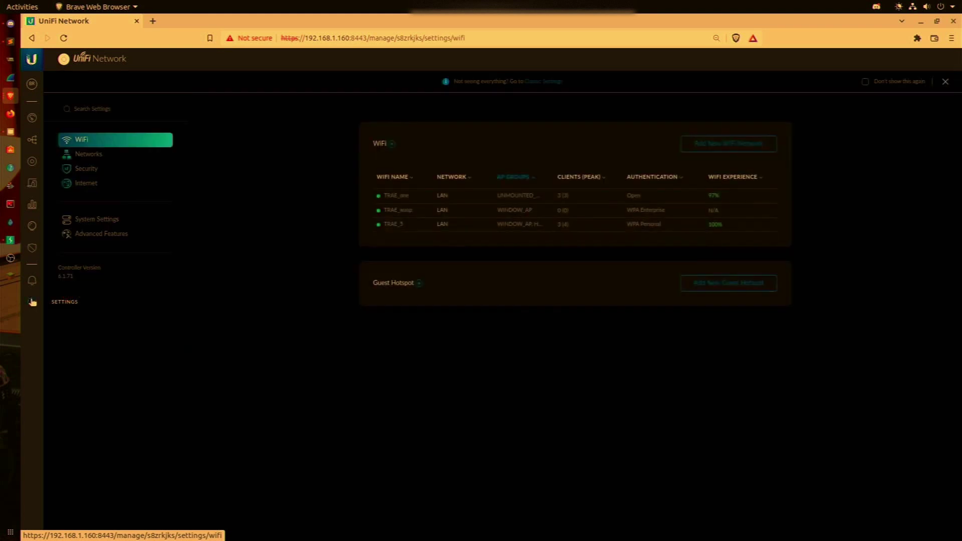
left_click(101, 172)
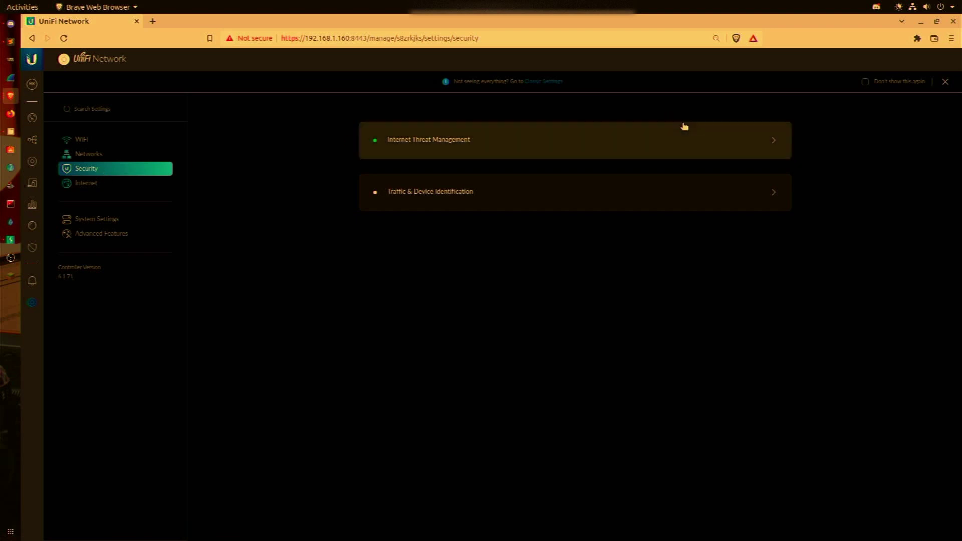
left_click(601, 145)
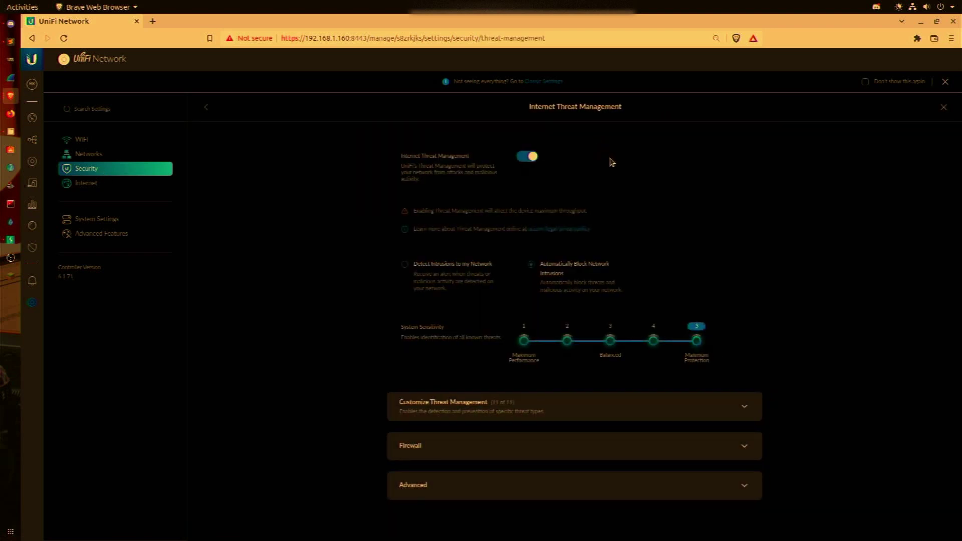
left_click(681, 447)
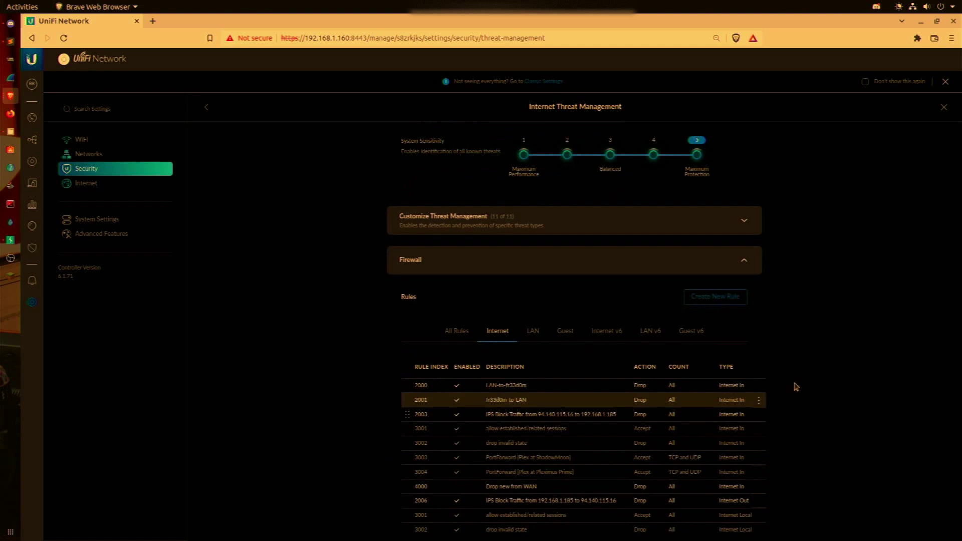
scroll(800, 385, "down", 2)
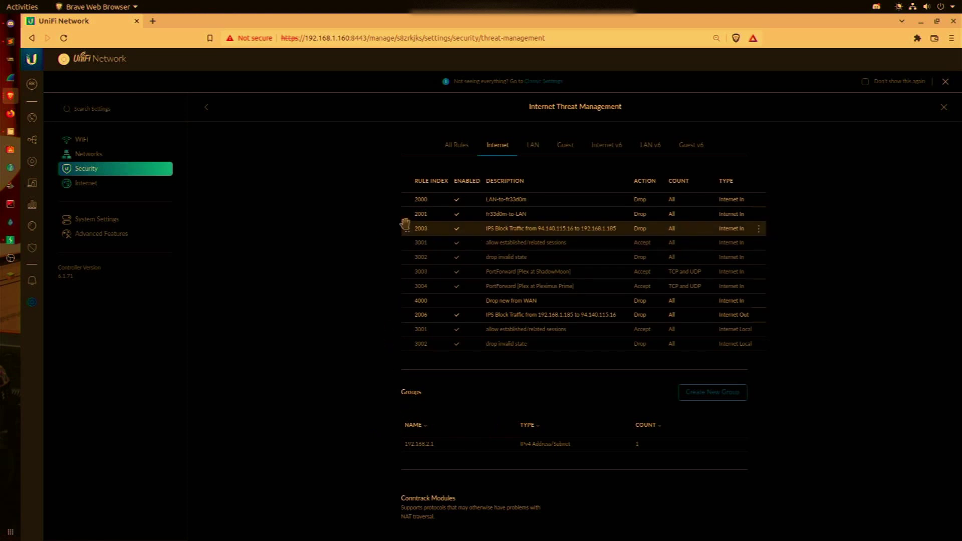
scroll(421, 242, "up", 2)
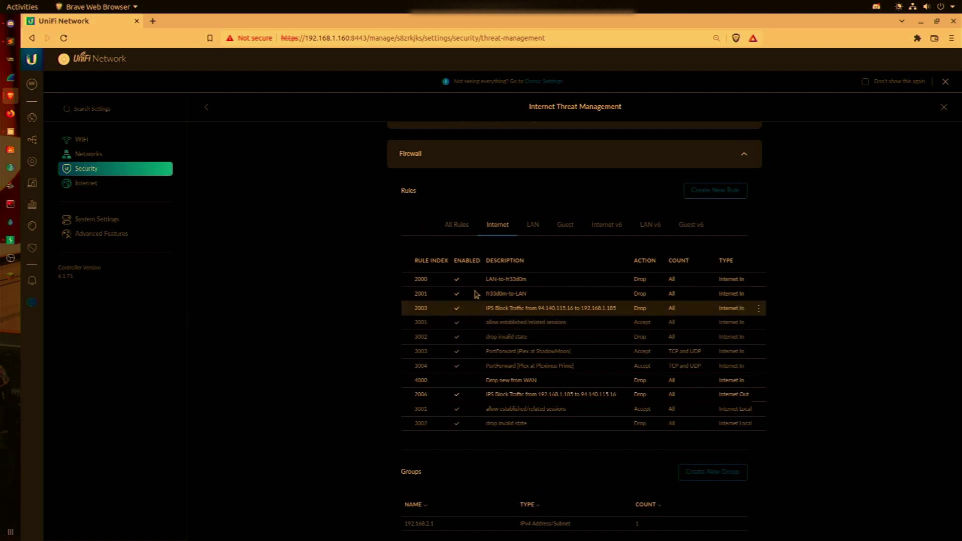
scroll(400, 439, "down", 2)
scroll(401, 439, "down", 1)
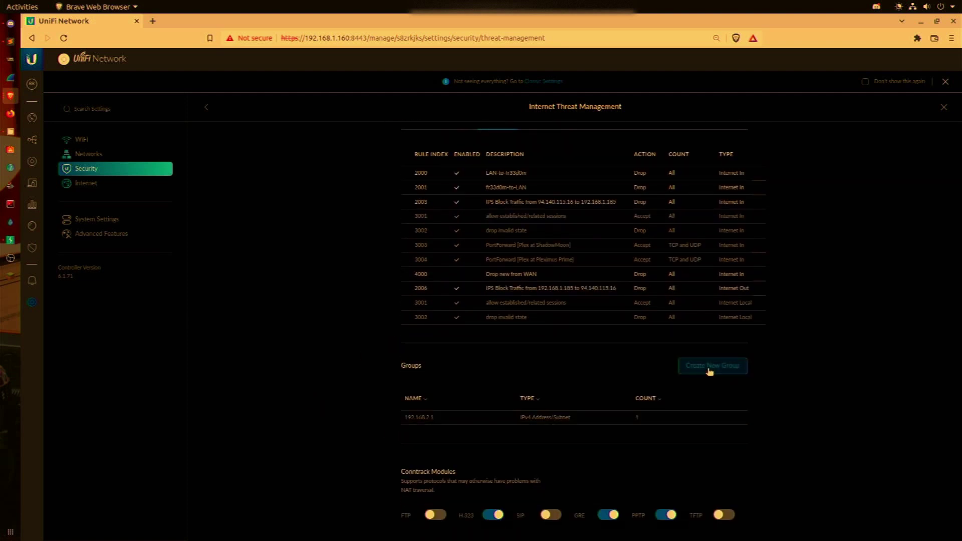
Step: Start a new firewall group named 'ipad block' with type IPv4 Address/Subnet
left_click(710, 371)
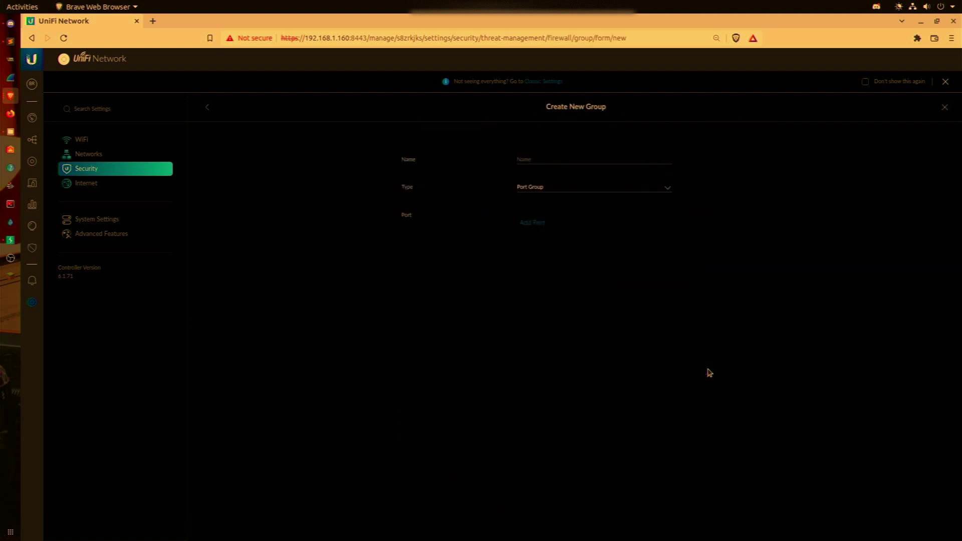
left_click(526, 155)
type("iPAD Block")
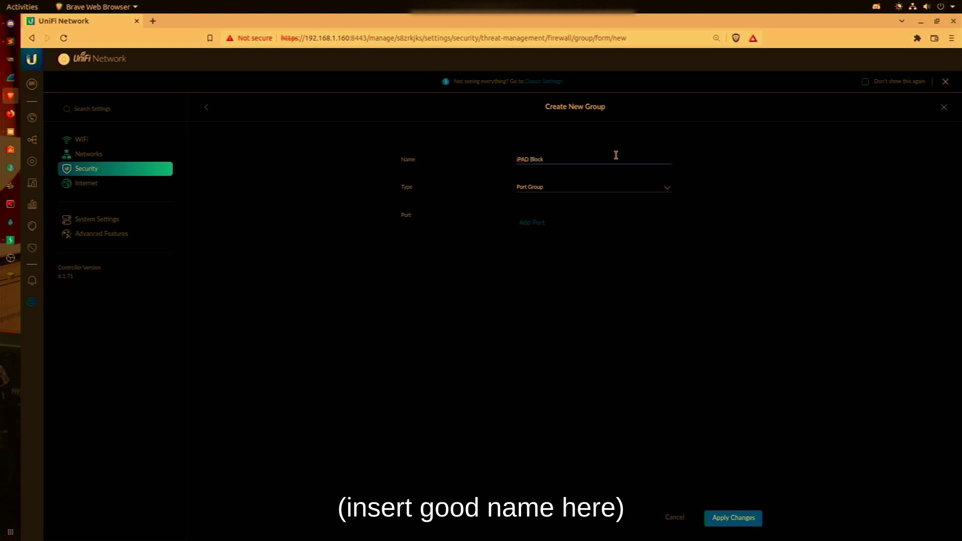
key("ctrl+a")
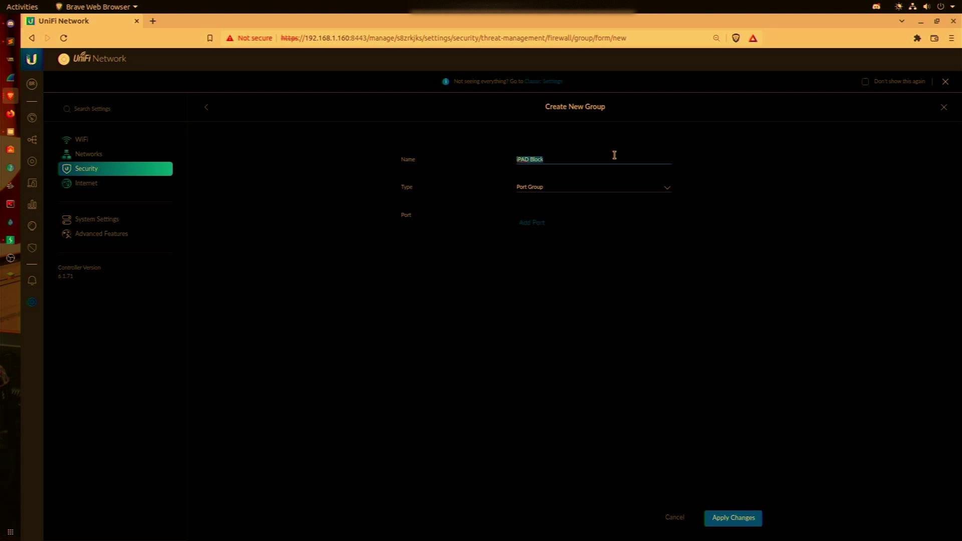
type("ipad")
left_click(565, 192)
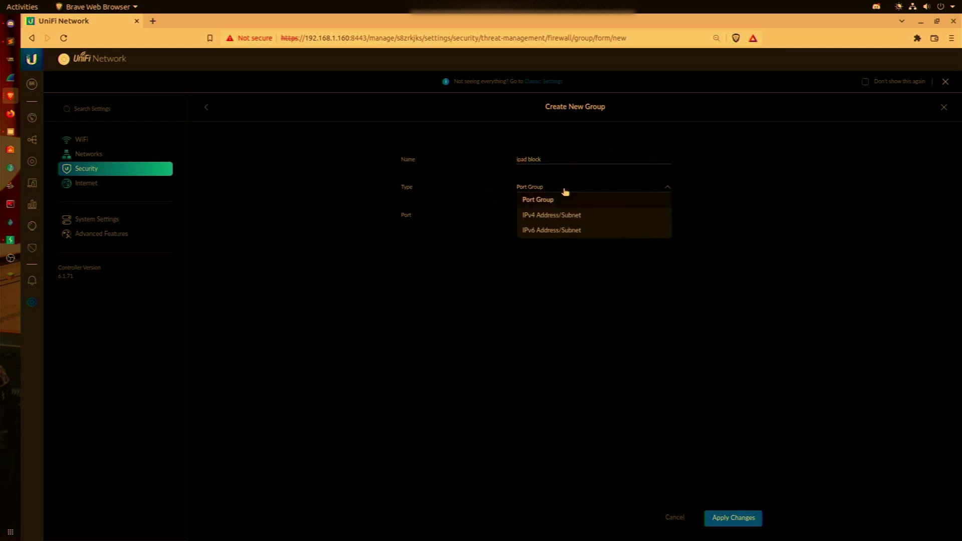
left_click(545, 216)
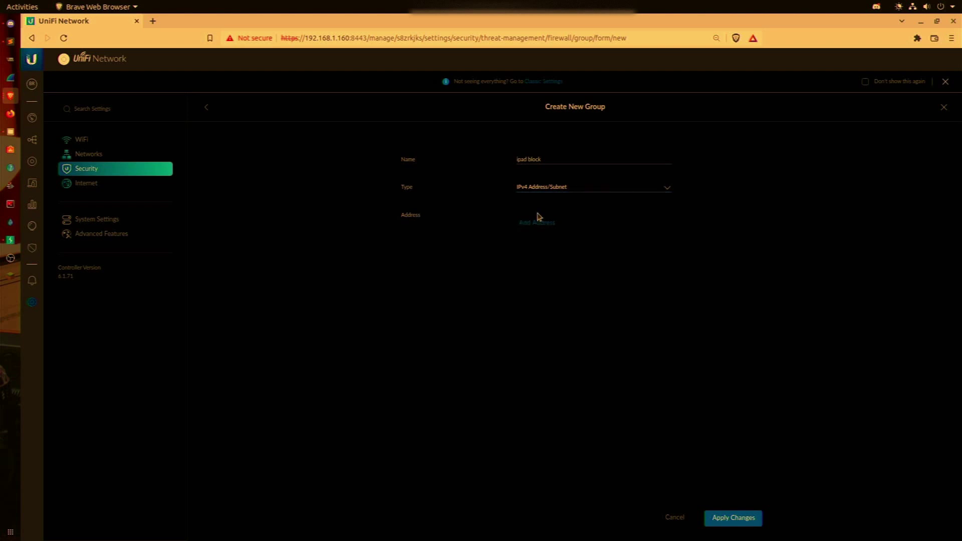
Step: Add addresses 192.168.1.150 and 192.168.1.151 to the group and apply the changes
left_click(538, 222)
left_click(538, 239)
left_click(538, 240)
type("192.168.1.151")
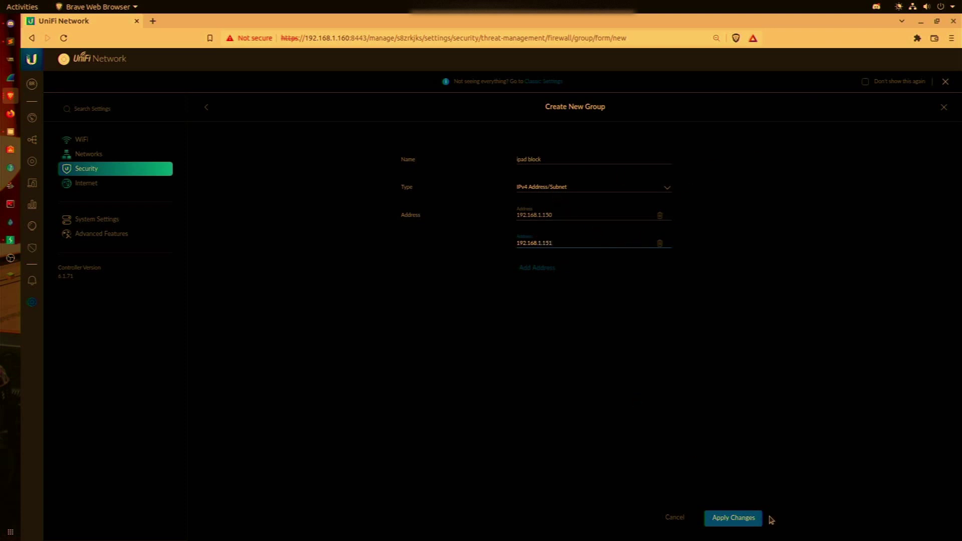
left_click(754, 520)
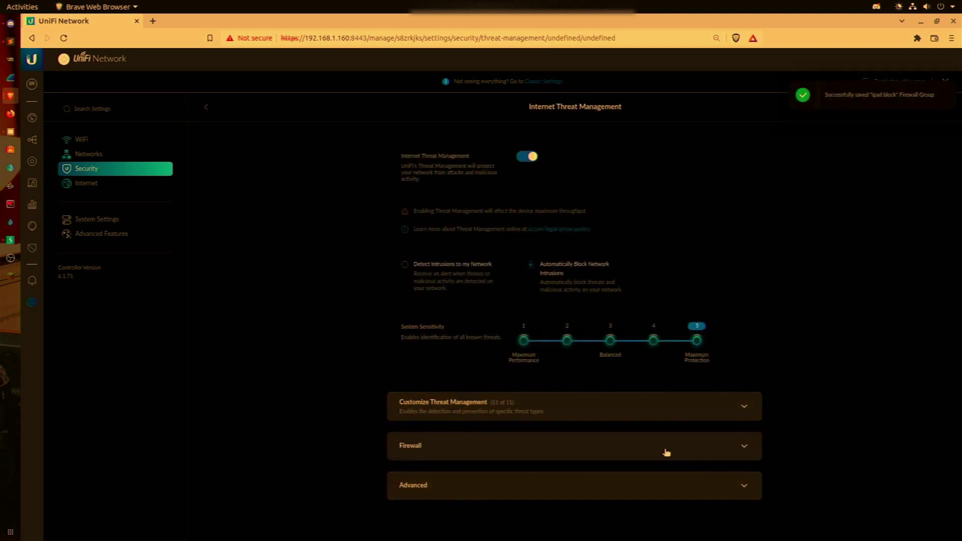
Step: Confirm 'ipad block' shows 2 addresses under Firewall Groups, then begin a new firewall rule
left_click(666, 447)
scroll(666, 426, "down", 5)
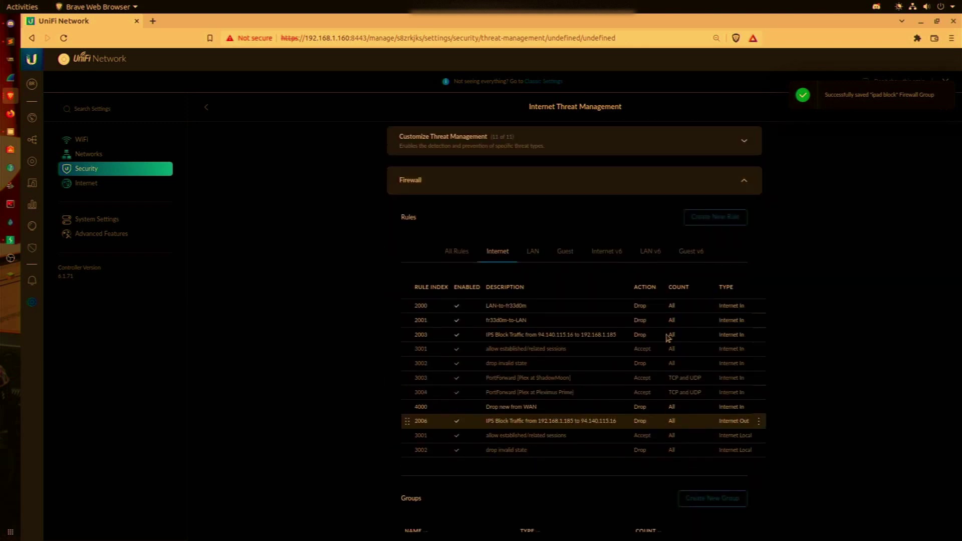
scroll(324, 454, "down", 4)
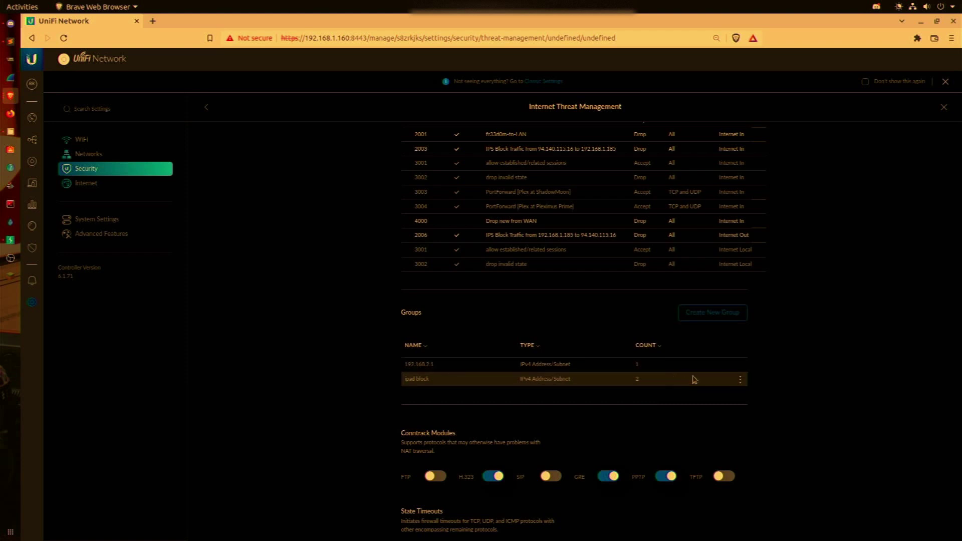
scroll(840, 356, "up", 3)
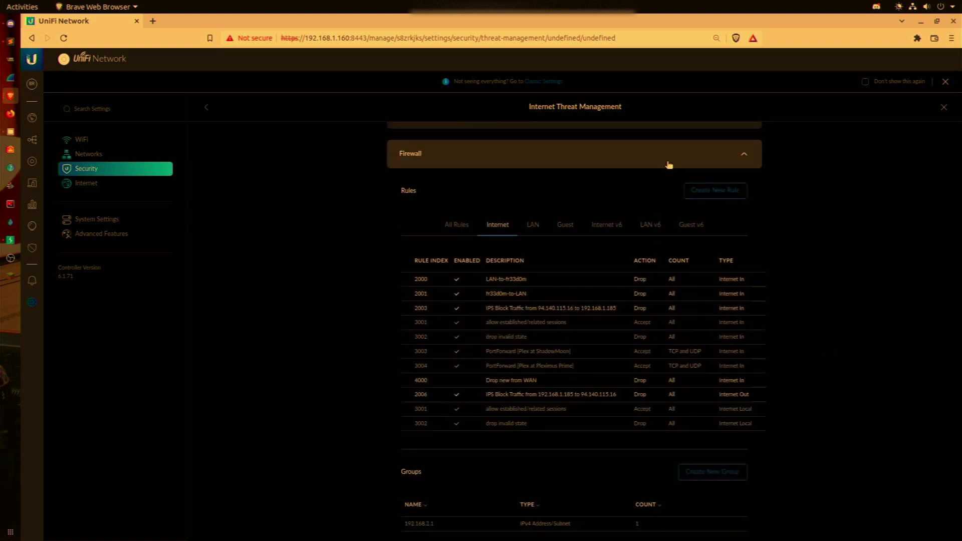
left_click(712, 197)
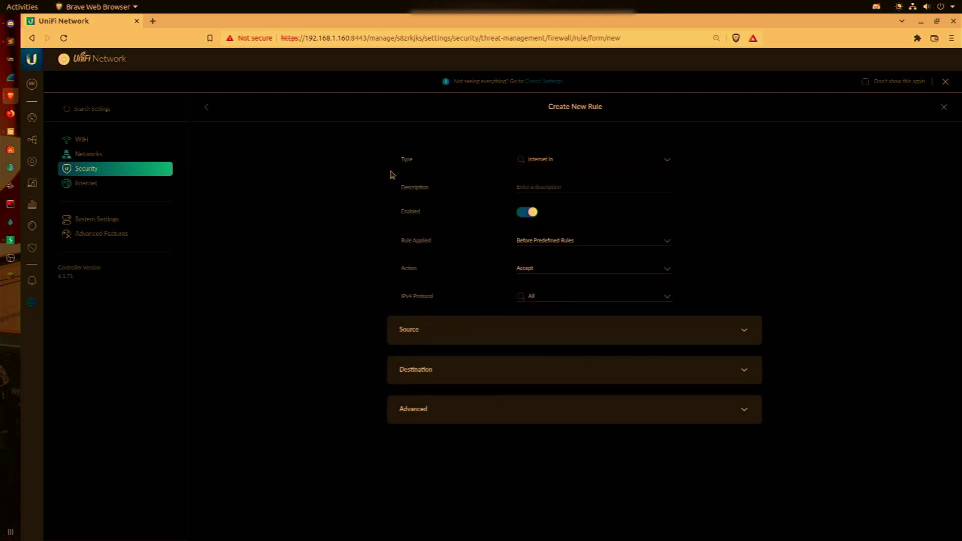
Step: Make the rule Internet Out with action Drop, described 'blocking ipad to internet traffic'
left_click(546, 156)
left_click(550, 189)
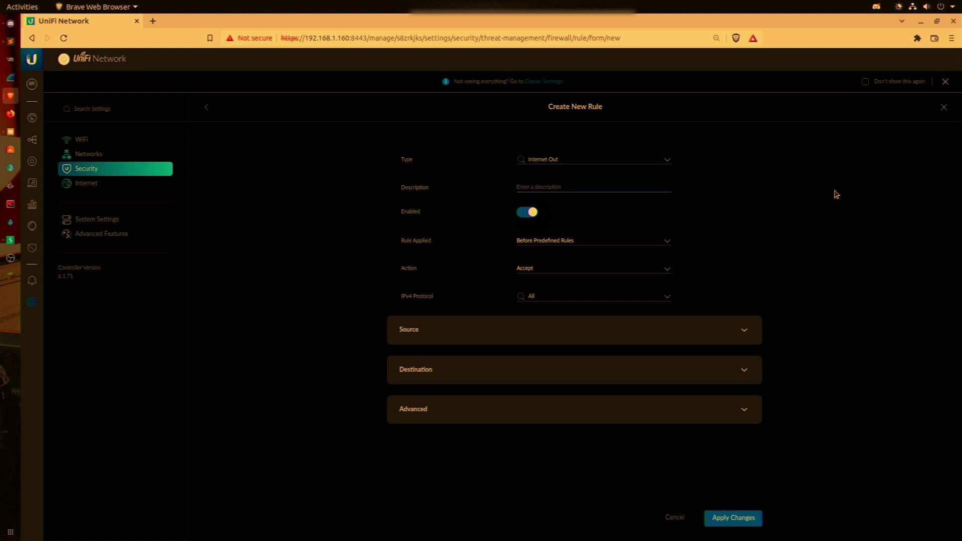
type("blocking ipad to internet traffic")
left_click(592, 269)
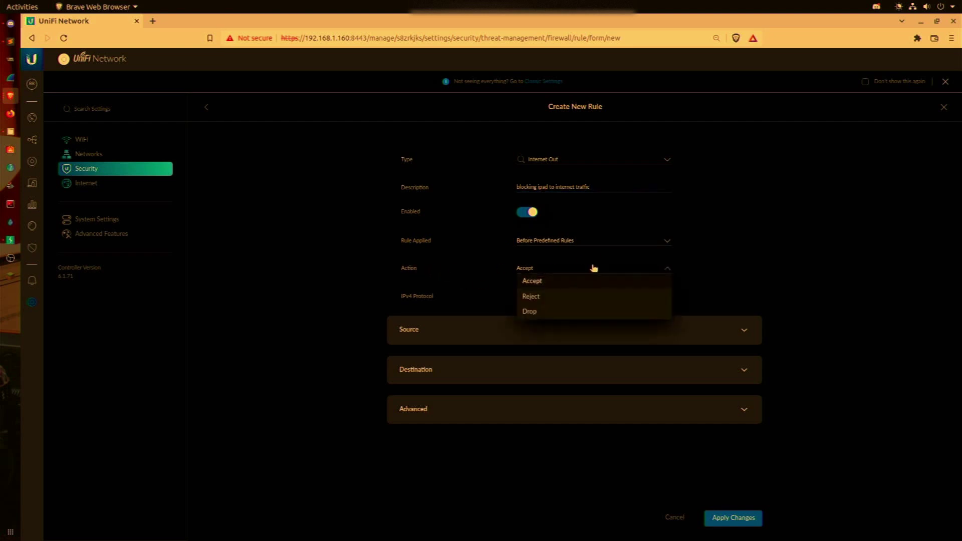
left_click(531, 313)
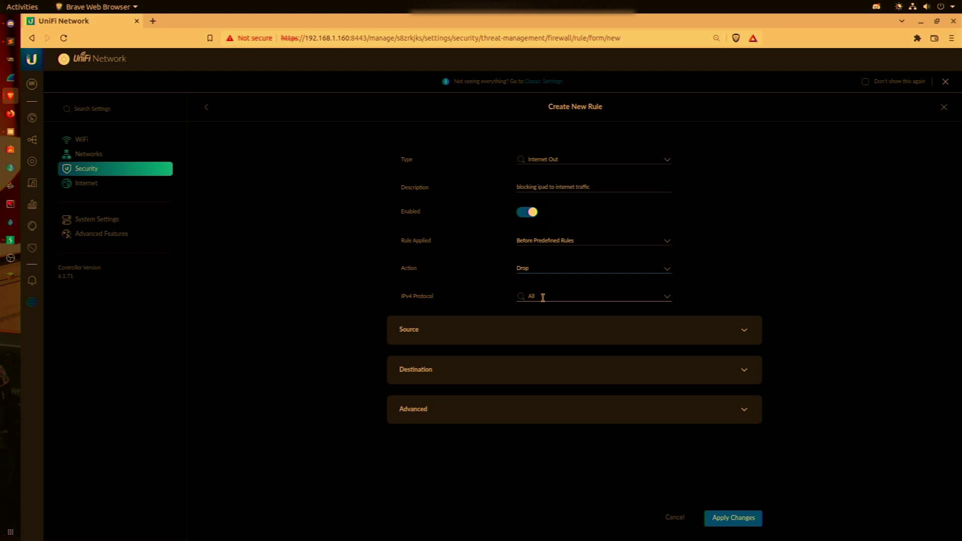
Step: Set the rule's source IPv4 Address Group to 'ipad block'
left_click(735, 330)
scroll(734, 329, "down", 3)
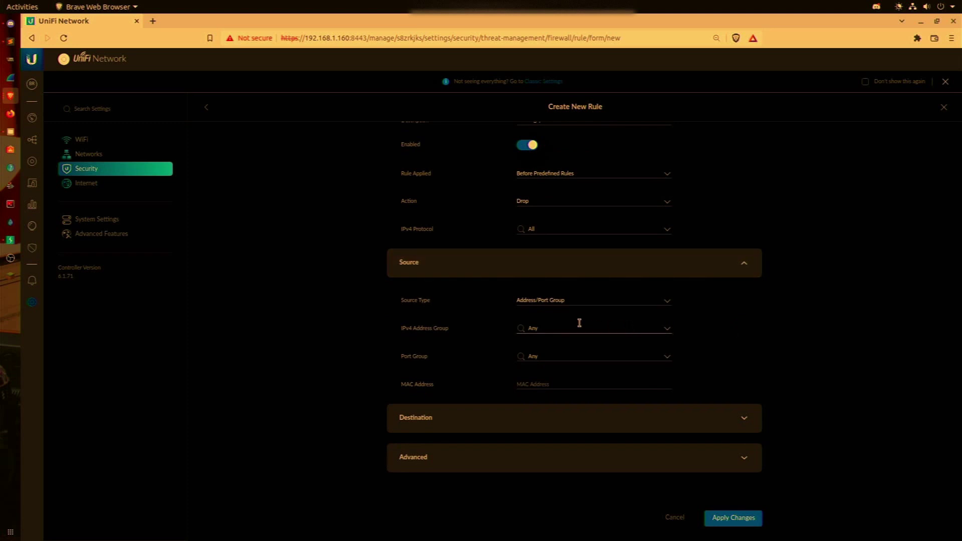
left_click(667, 330)
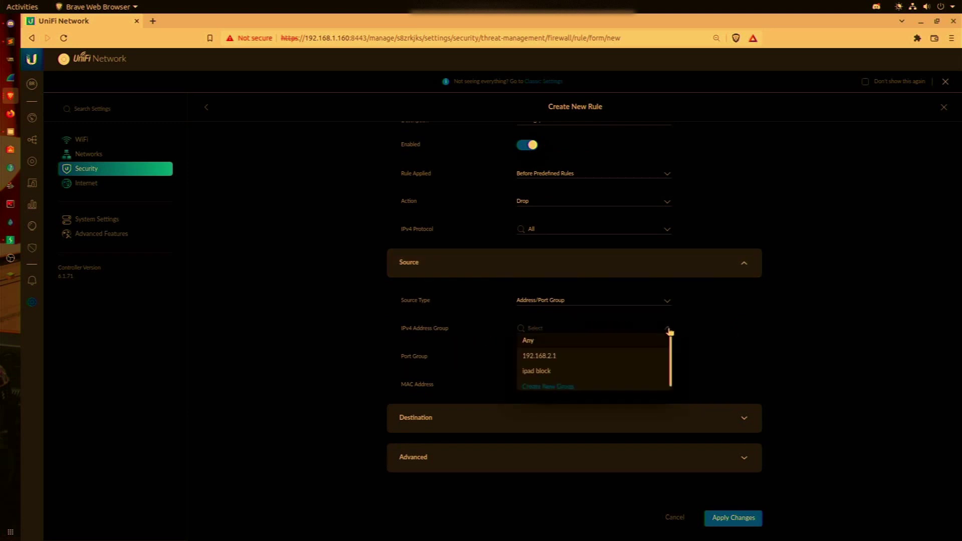
left_click(542, 372)
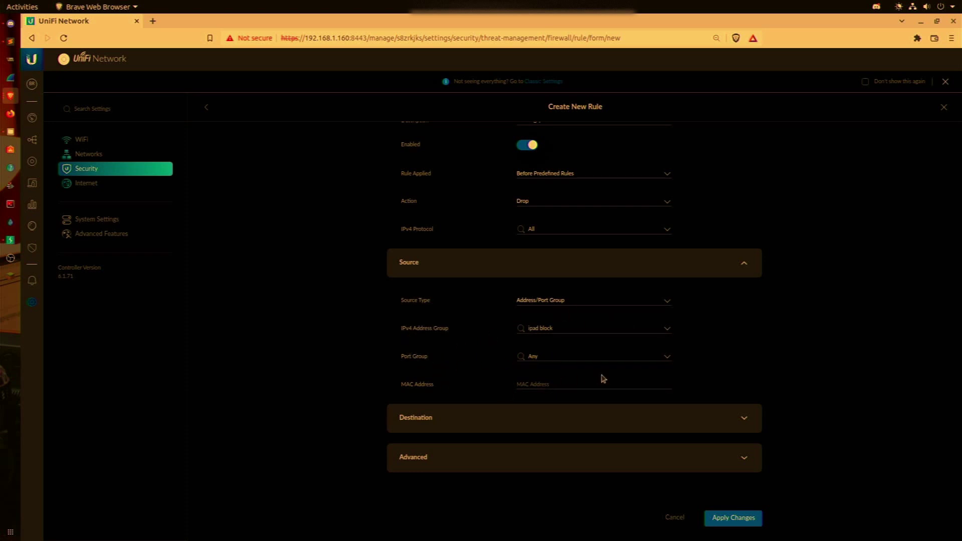
Step: Leave the destination as Any and apply the new rule
left_click(730, 415)
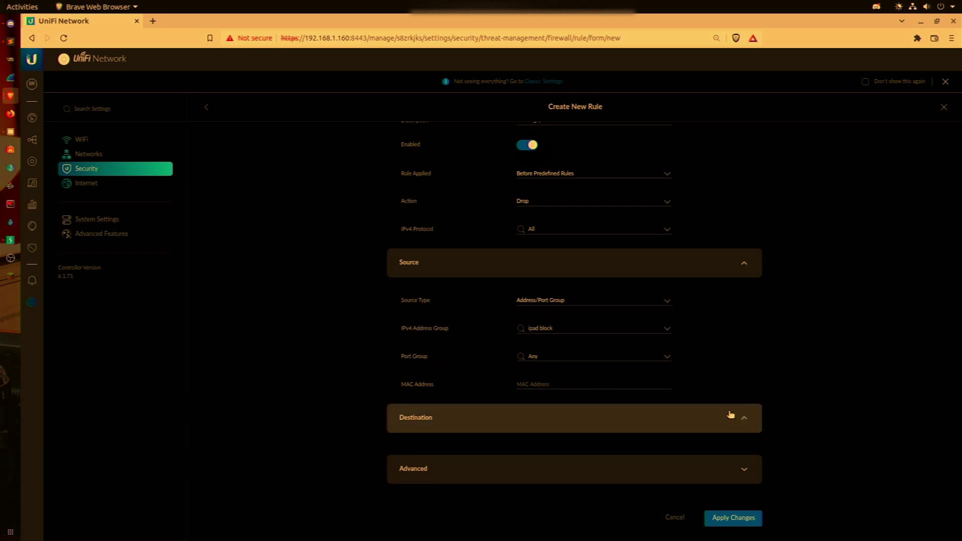
scroll(723, 369, "down", 3)
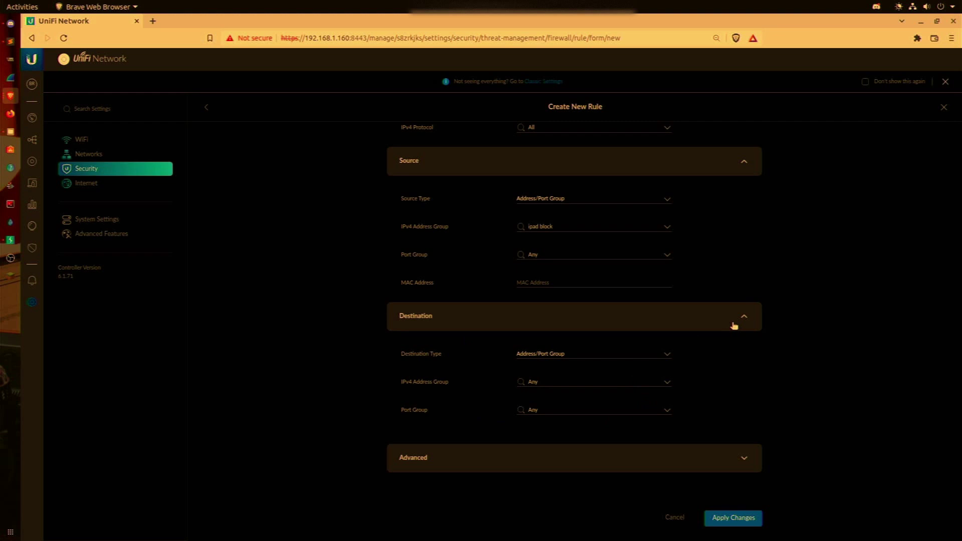
left_click(730, 518)
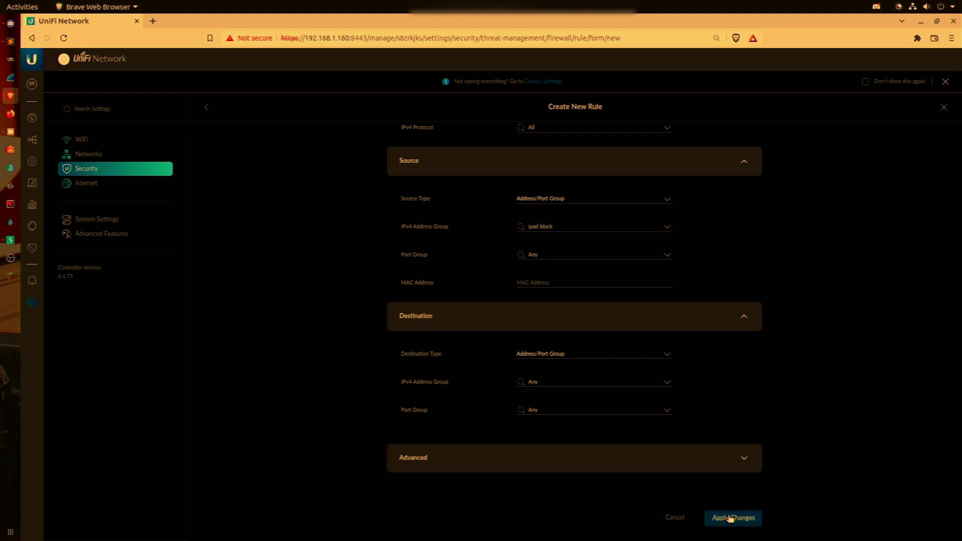